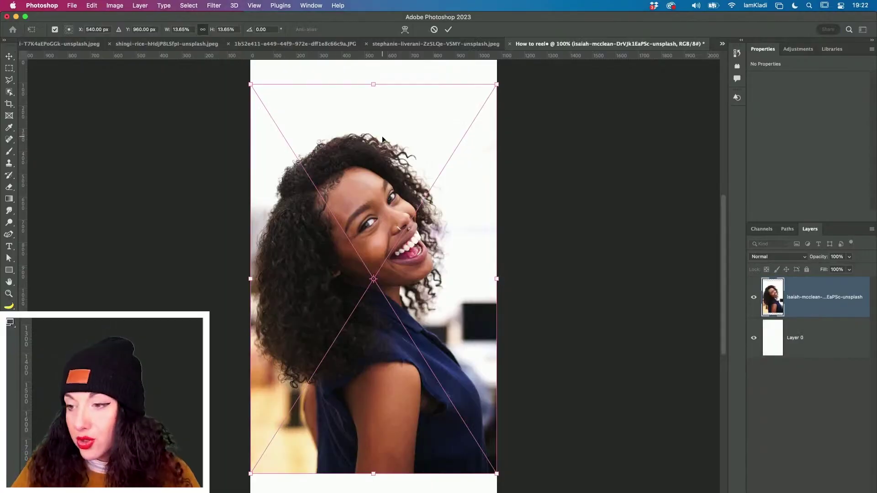
Move the portrait image lower on the canvas and commit the transform.
{"action": "left_click_drag", "start_coordinate": [379, 145], "coordinate": [379, 183]}
{"action": "key", "text": "Return"}
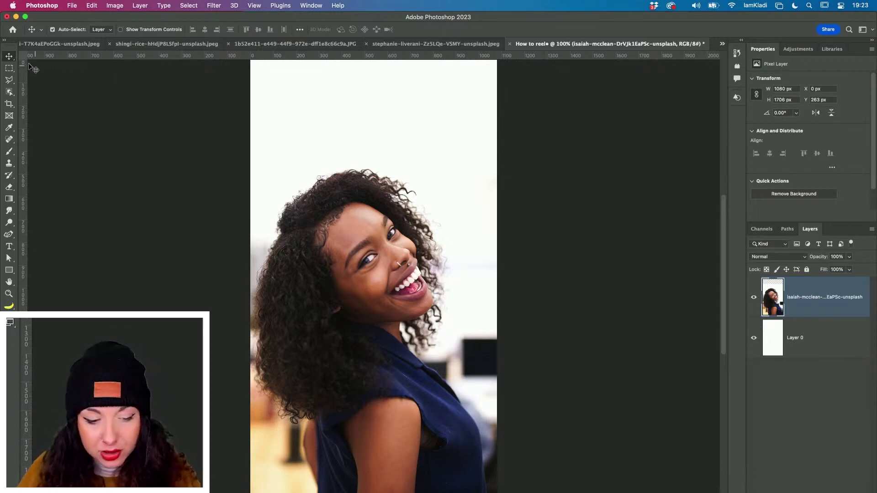
Choose the Object Selection tool and show the Select Subject Device/Cloud processing options.
{"action": "left_click", "coordinate": [9, 93]}
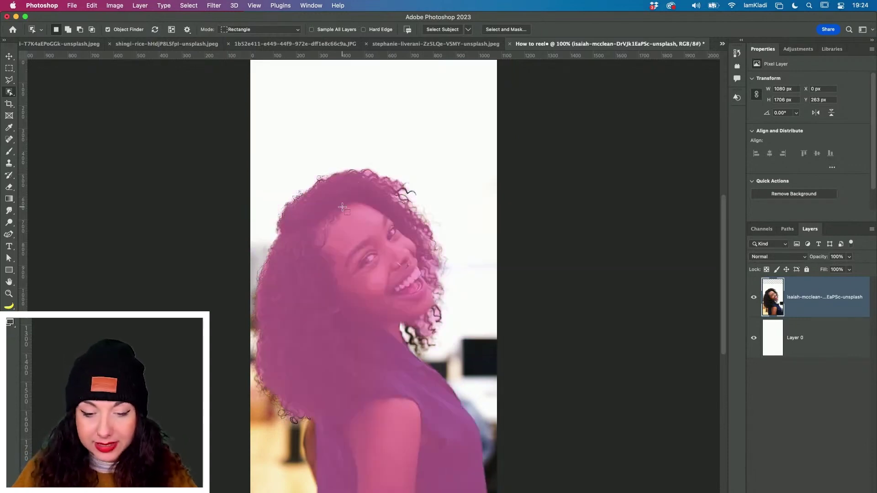
{"action": "left_click", "coordinate": [468, 30]}
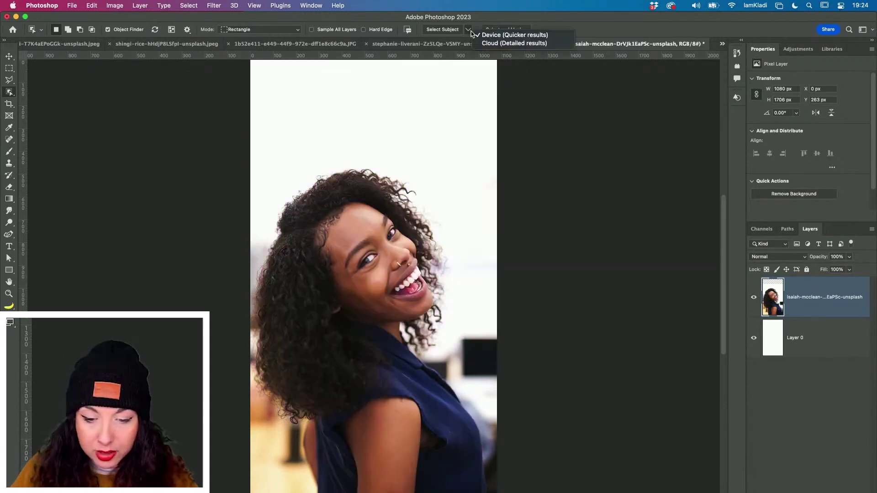
Switch Select Subject to Cloud (Detailed results) and confirm the choice is checked.
{"action": "left_click", "coordinate": [554, 44]}
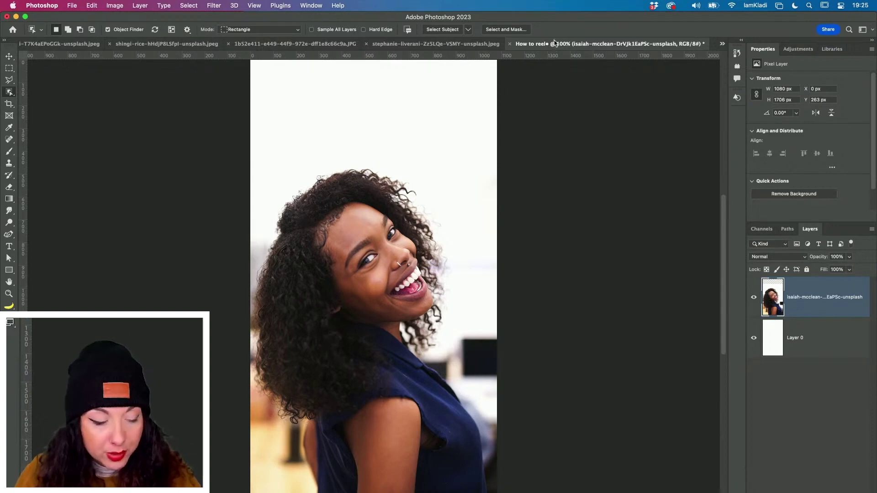
{"action": "left_click", "coordinate": [469, 31]}
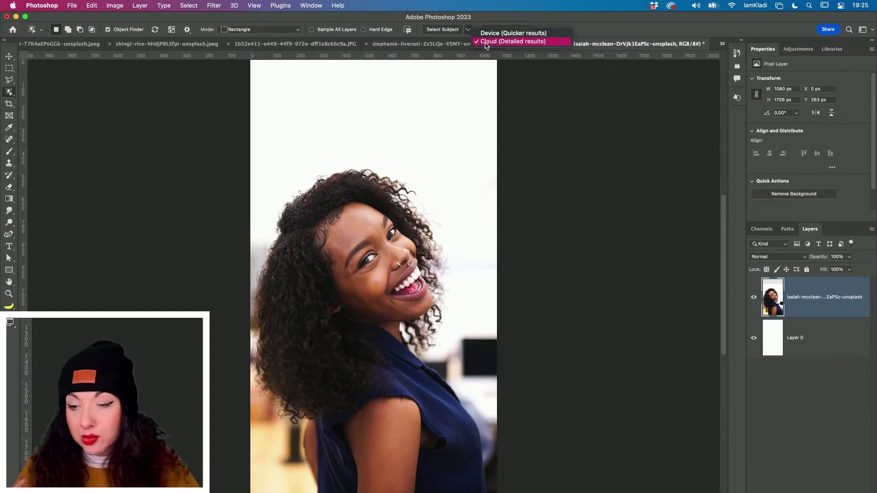
{"action": "left_click", "coordinate": [486, 42]}
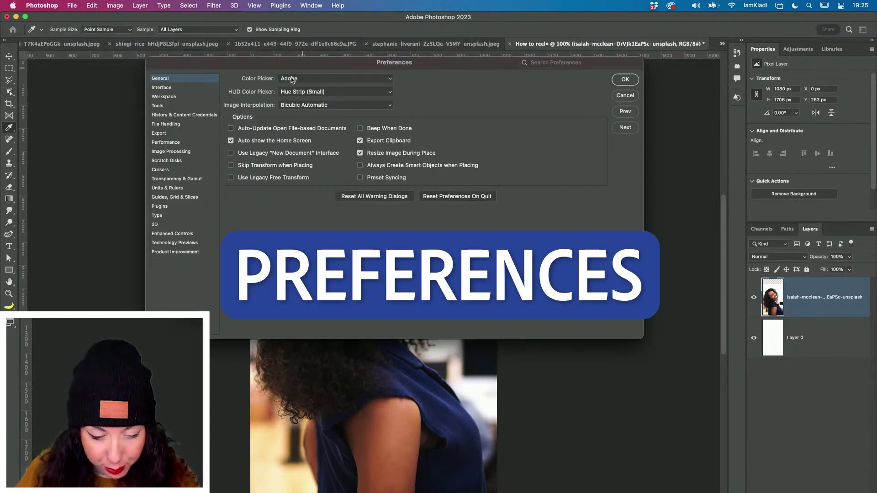
In Image Processing preferences, keep Select Subject Processing on Device (Quicker results) and save.
{"action": "left_click", "coordinate": [170, 151]}
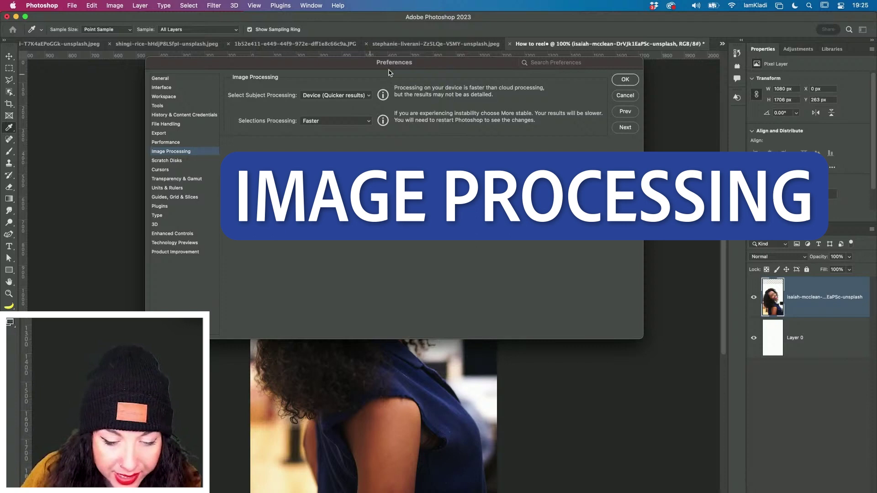
{"action": "left_click", "coordinate": [369, 96]}
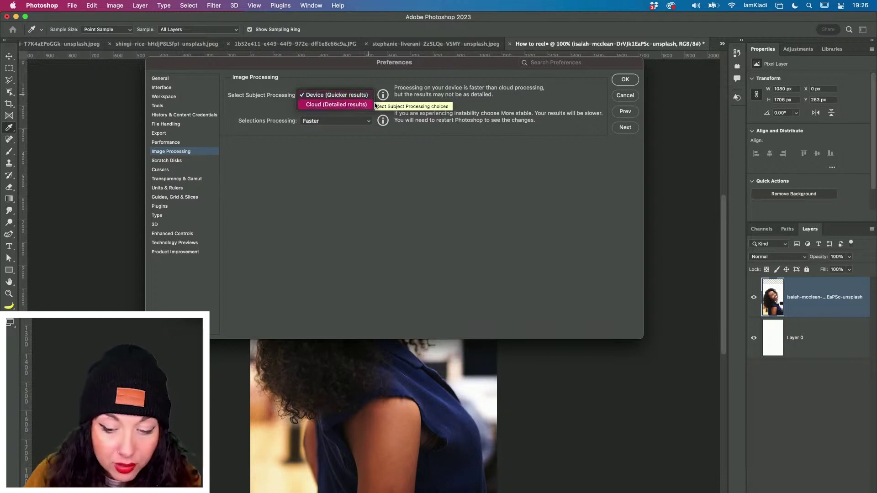
{"action": "left_click", "coordinate": [684, 53]}
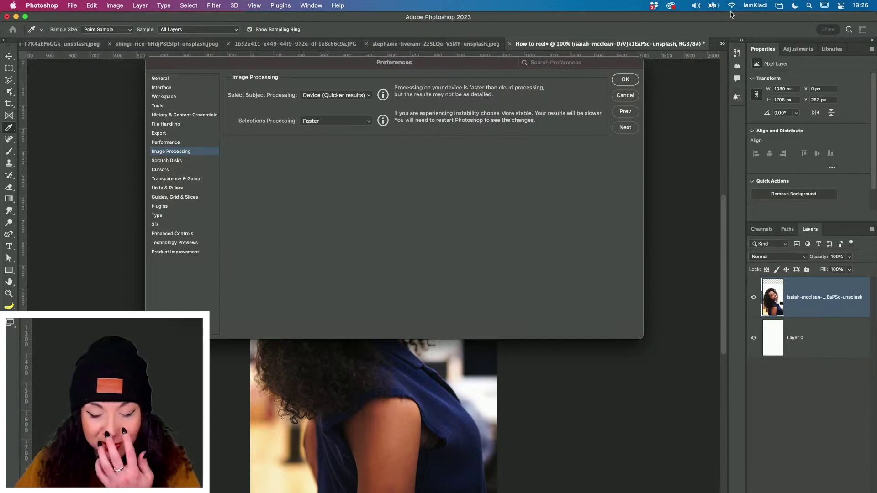
{"action": "left_click", "coordinate": [625, 80]}
Run Select Subject with Cloud (Detailed results) to outline the woman and her curly hair.
{"action": "left_click", "coordinate": [469, 30]}
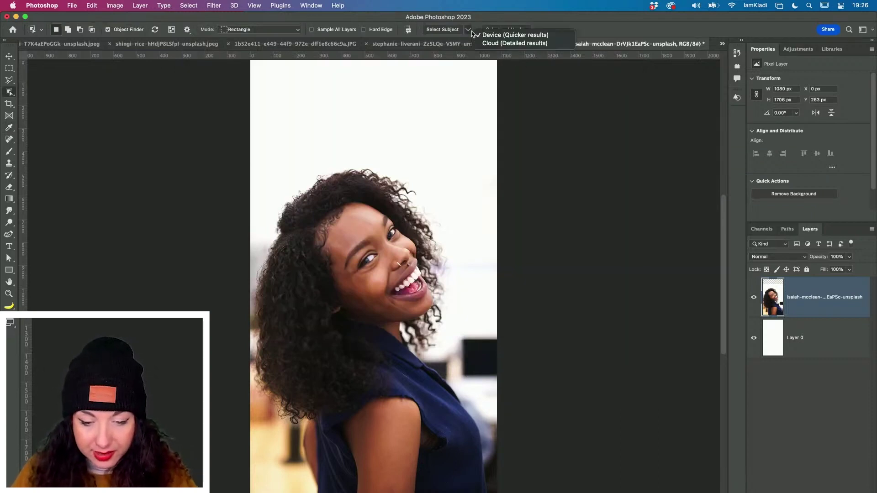
{"action": "left_click", "coordinate": [507, 43]}
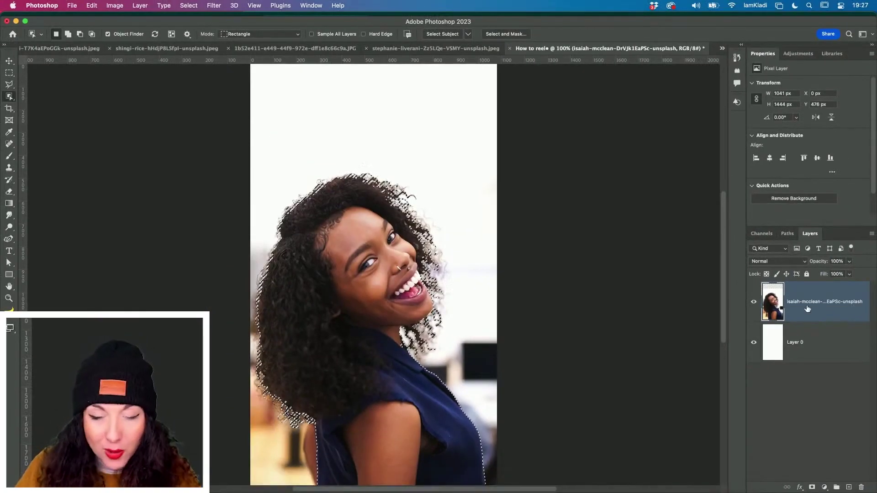
Mask out the woman's background and add a blue Solid Color fill layer beneath her.
{"action": "left_click", "coordinate": [814, 487]}
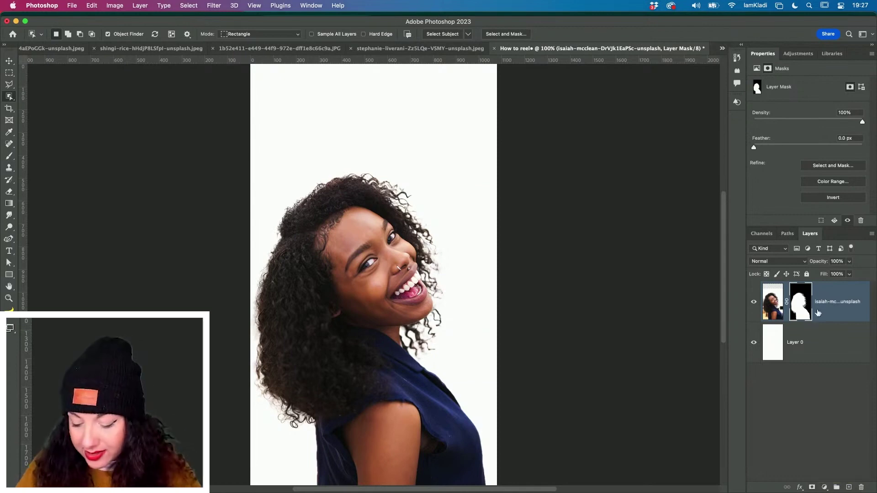
{"action": "left_click", "coordinate": [818, 333]}
{"action": "left_click", "coordinate": [825, 487]}
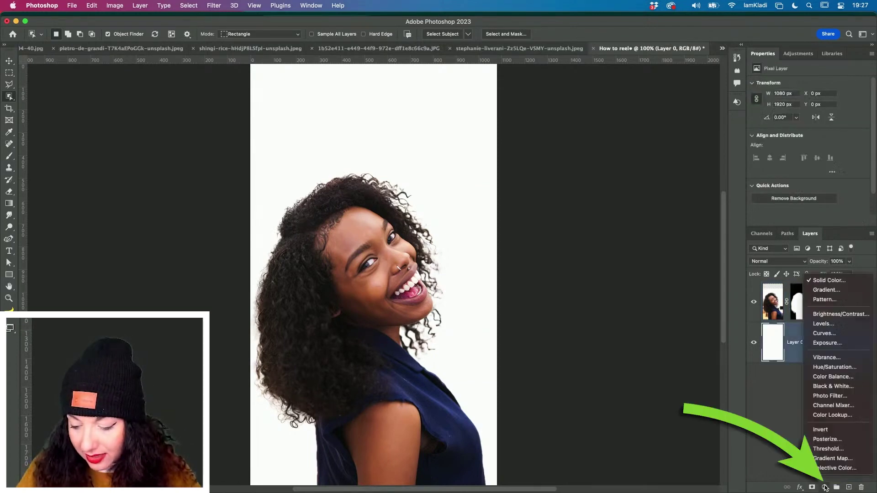
{"action": "left_click", "coordinate": [848, 280]}
{"action": "left_click", "coordinate": [451, 208]}
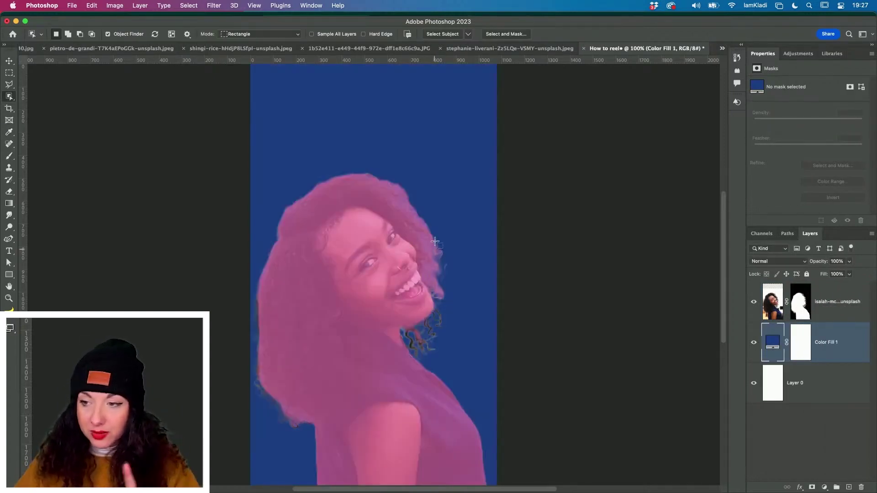
{"action": "left_click", "coordinate": [801, 313]}
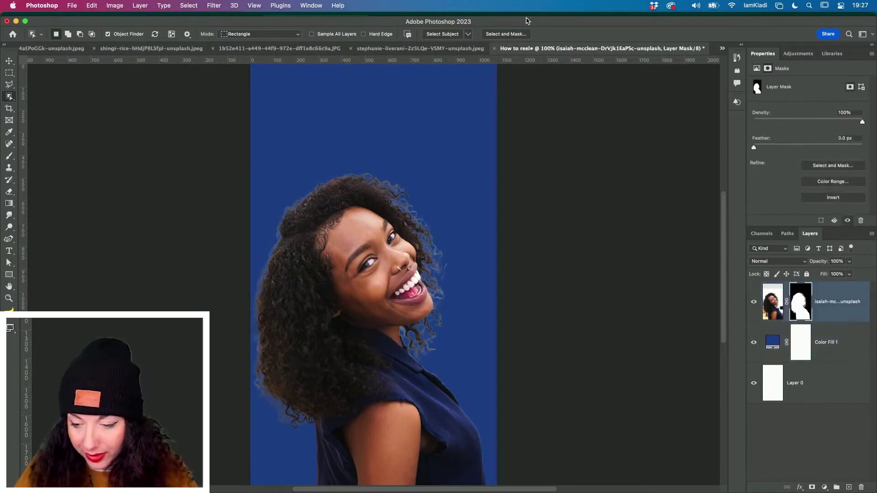
Feather the woman's mask to 7.1 px and refine its edge with Smooth 15, Contrast 12%.
{"action": "mouse_move", "coordinate": [754, 148]}
{"action": "left_mouse_down"}
{"action": "mouse_move", "coordinate": [789, 149]}
{"action": "mouse_move", "coordinate": [736, 148]}
{"action": "left_mouse_up"}
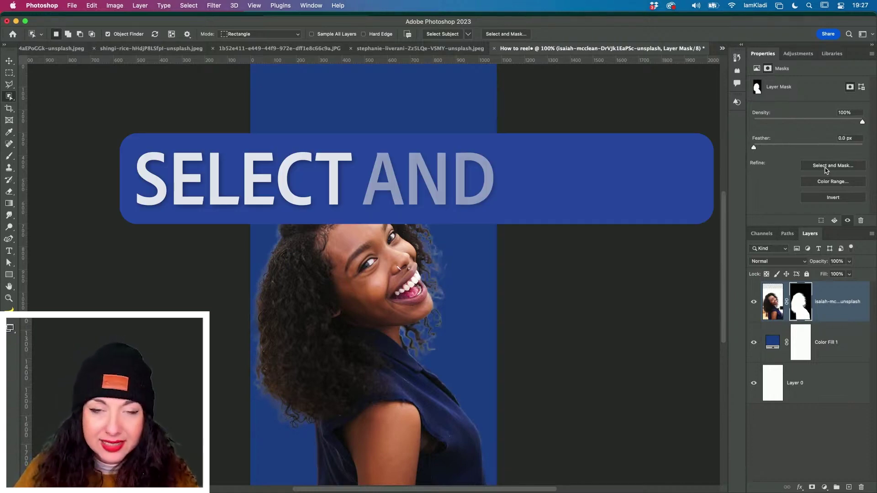
{"action": "left_click", "coordinate": [825, 168]}
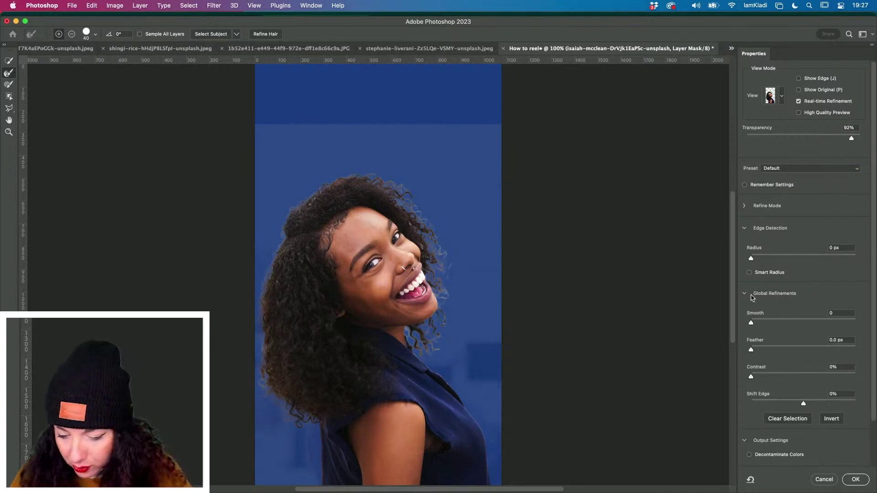
{"action": "left_click_drag", "start_coordinate": [750, 322], "coordinate": [766, 324]}
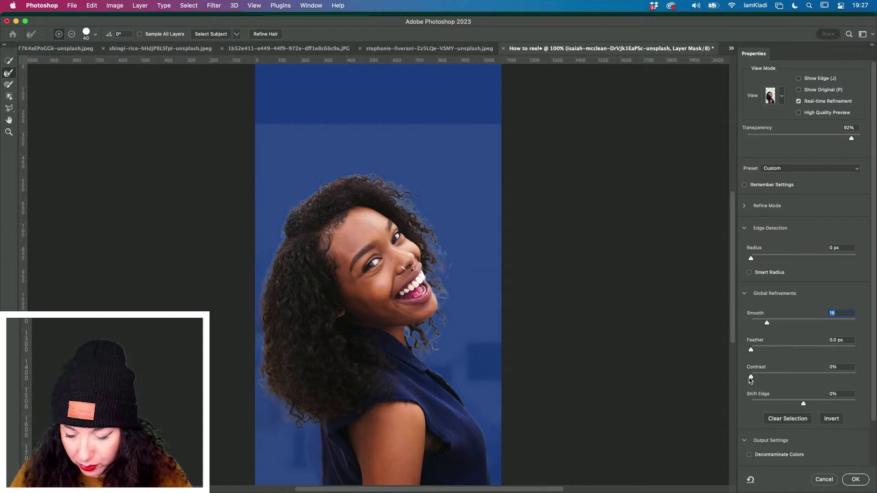
{"action": "left_click_drag", "start_coordinate": [751, 377], "coordinate": [765, 382]}
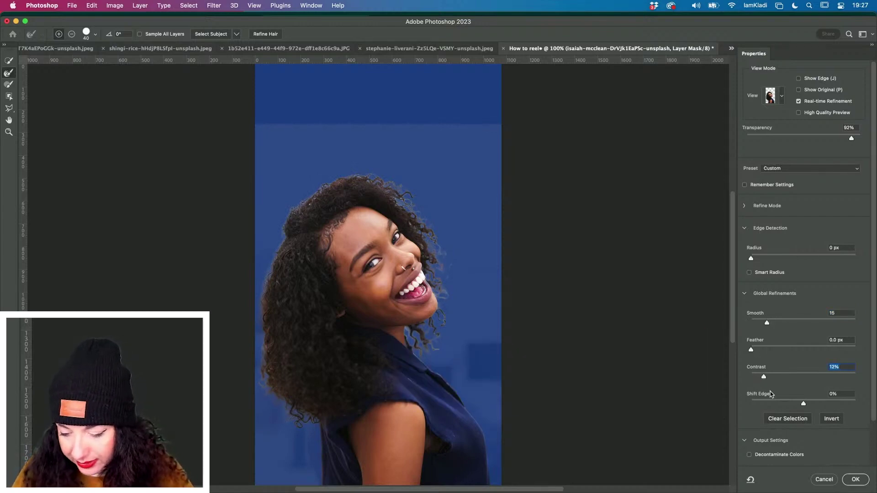
{"action": "left_click", "coordinate": [858, 481]}
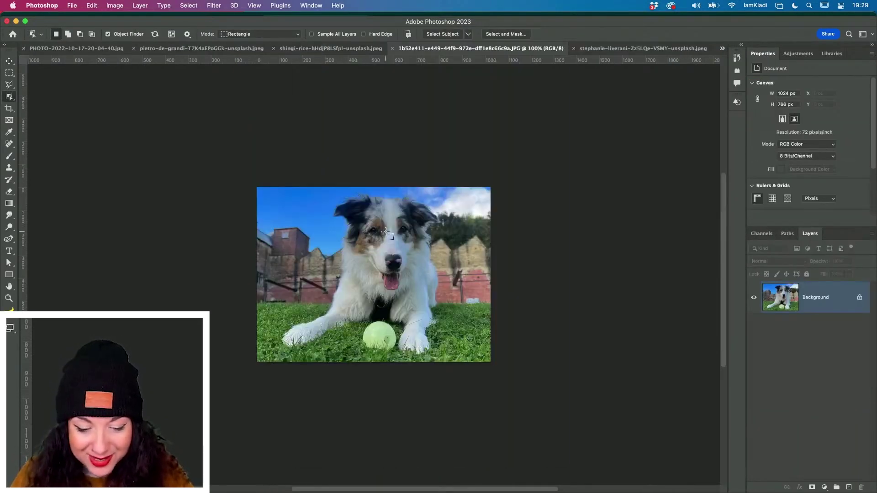
{"action": "scroll", "coordinate": [386, 234], "scroll_direction": "up", "scroll_amount": 5}
{"action": "scroll", "coordinate": [386, 233], "scroll_direction": "down", "scroll_amount": 1}
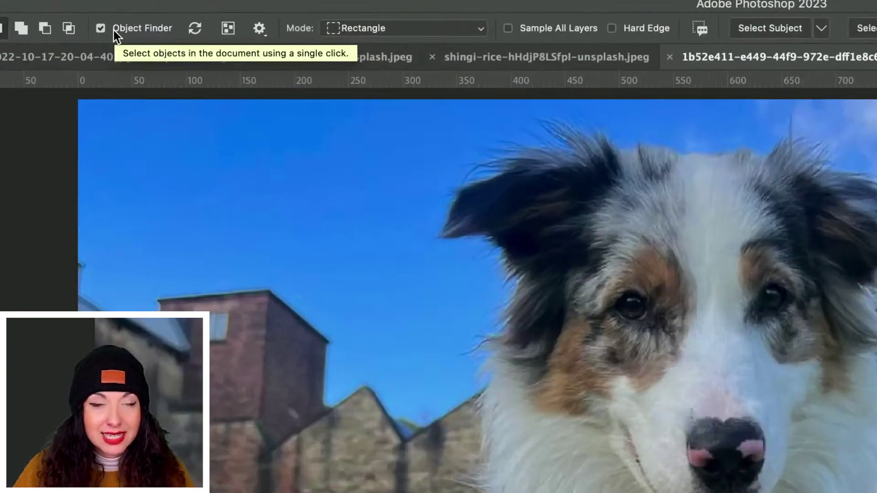
{"action": "left_click", "coordinate": [114, 30]}
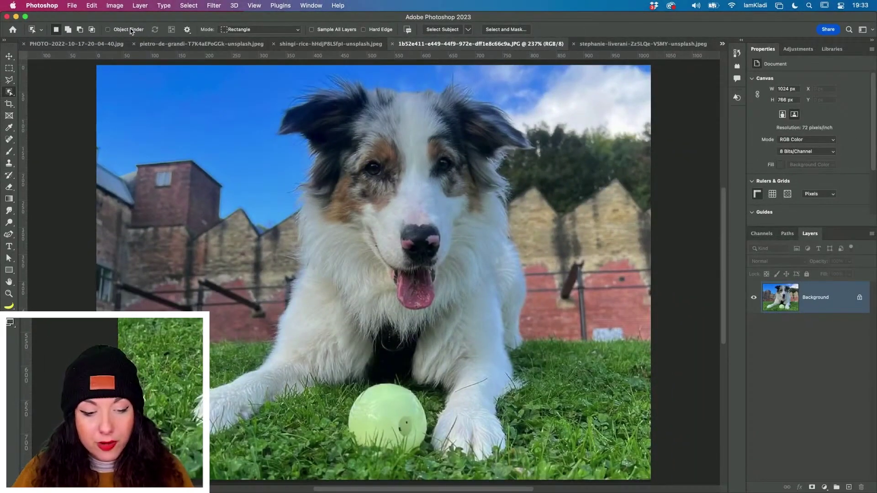
{"action": "left_click", "coordinate": [130, 30]}
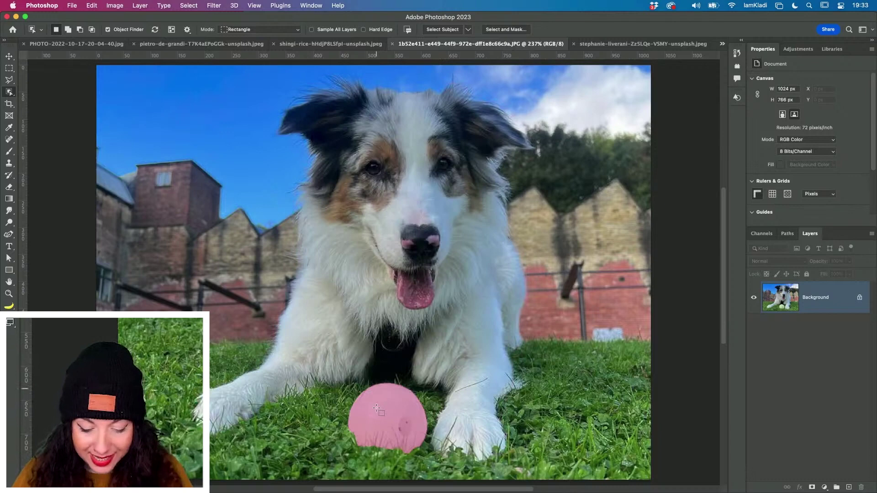
Select the tennis ball, Content-Aware fill it with grass, then deselect.
{"action": "left_click", "coordinate": [377, 409]}
{"action": "scroll", "coordinate": [377, 409], "scroll_direction": "up", "scroll_amount": 5}
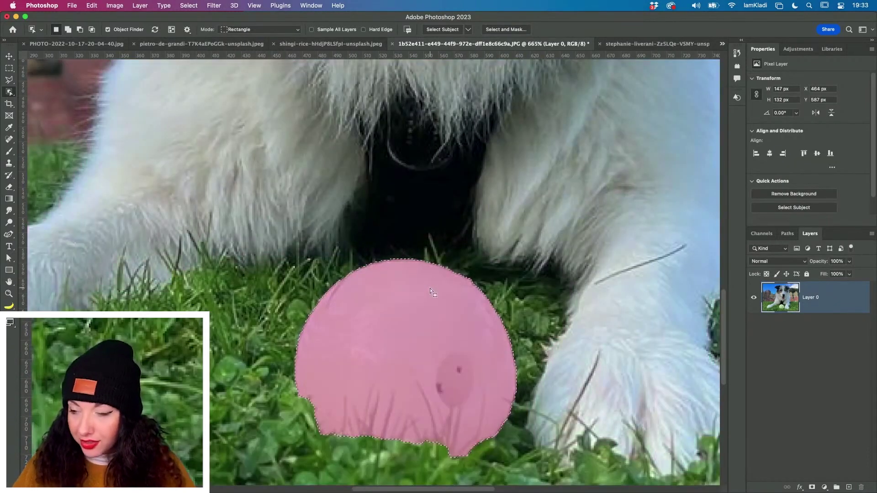
{"action": "scroll", "coordinate": [550, 271], "scroll_direction": "down", "scroll_amount": 3}
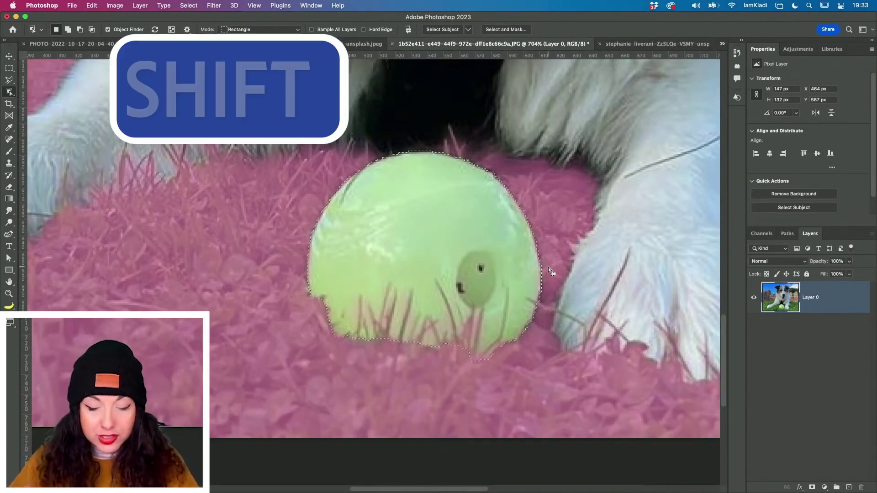
{"action": "key", "text": "shift"}
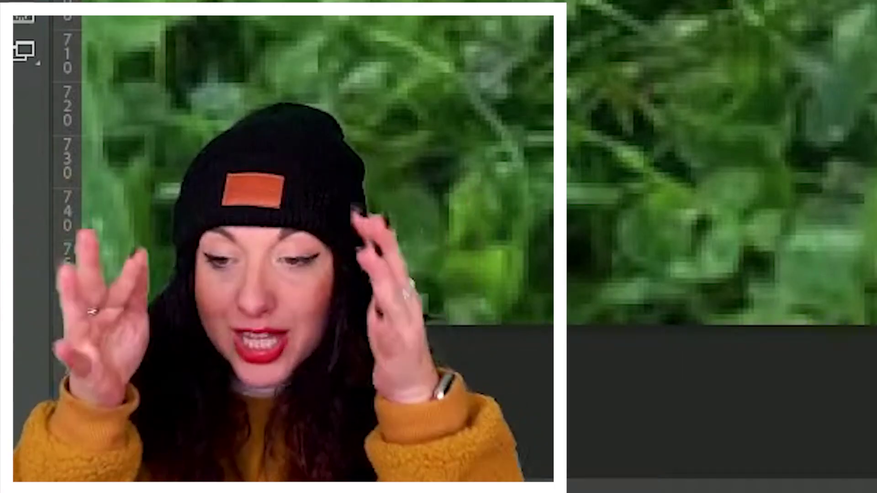
{"action": "key", "text": "q"}
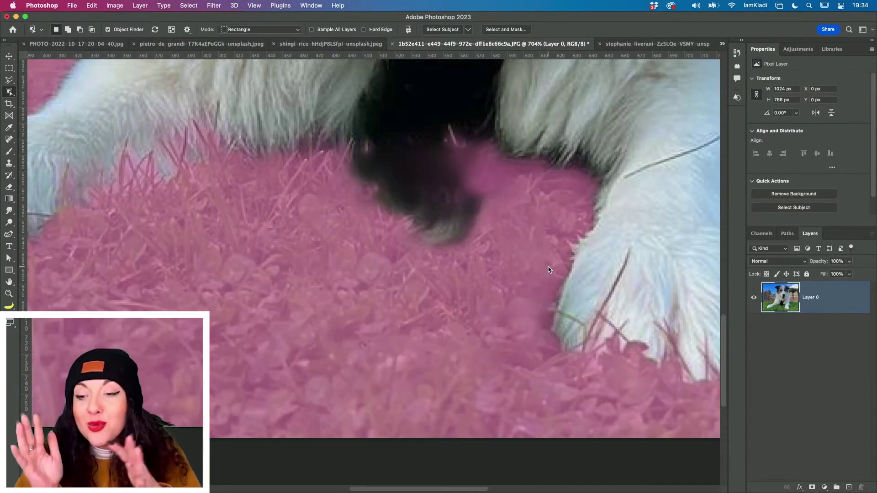
{"action": "scroll", "coordinate": [548, 270], "scroll_direction": "down", "scroll_amount": 5}
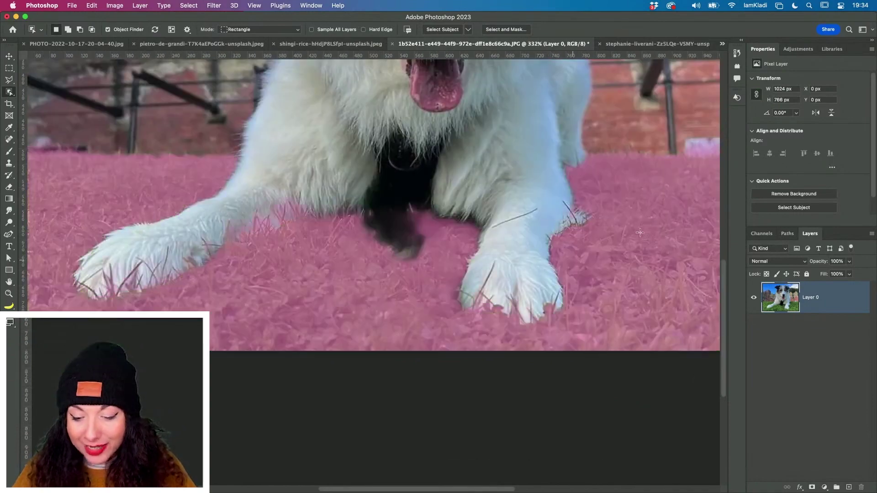
{"action": "scroll", "coordinate": [620, 216], "scroll_direction": "down", "scroll_amount": 1}
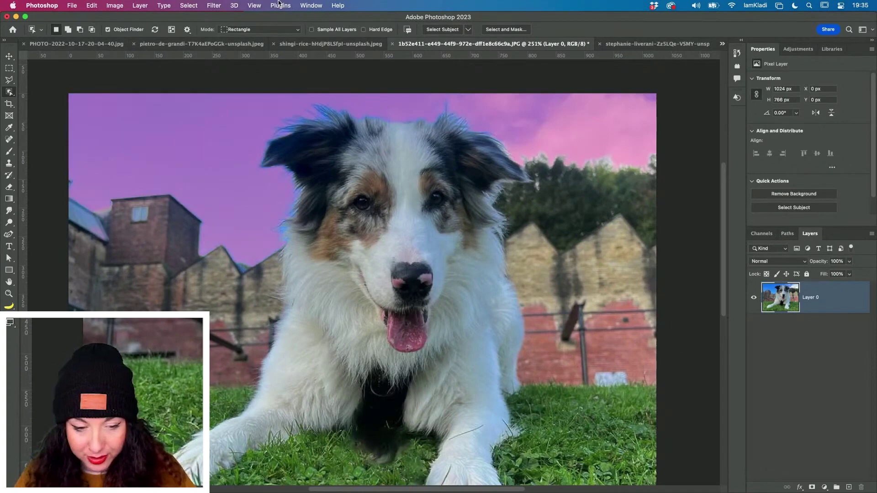
Launch Edit > Sky Replacement to preview a red sunset sky behind the dog.
{"action": "left_click", "coordinate": [91, 5]}
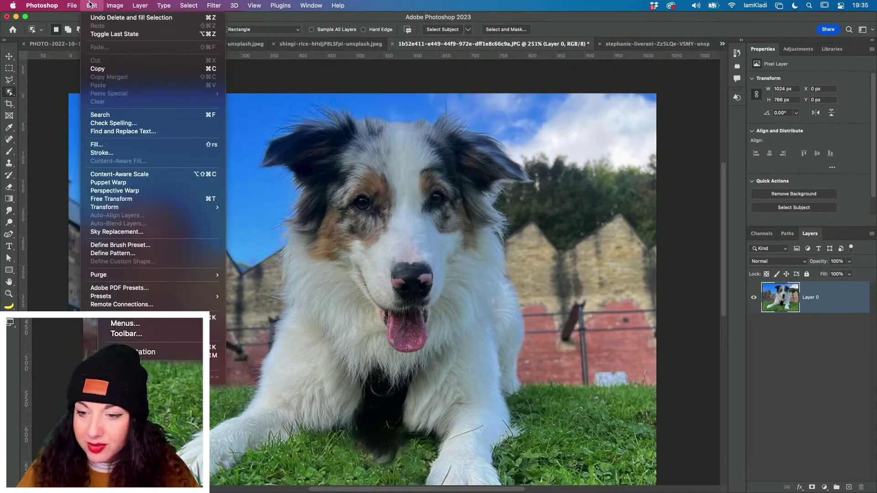
{"action": "left_click", "coordinate": [116, 231]}
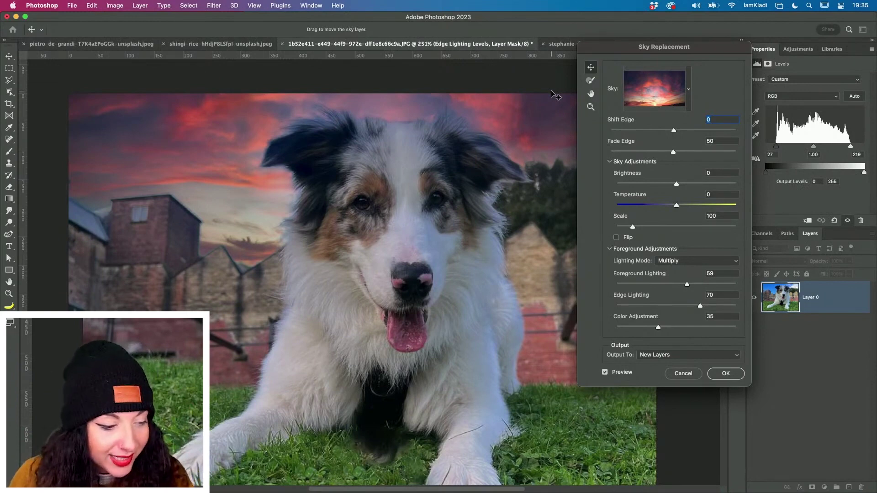
Try plain blue and mackerel-cloud preset skies, settle on a red sunset, and shrink the previews.
{"action": "left_click", "coordinate": [687, 85]}
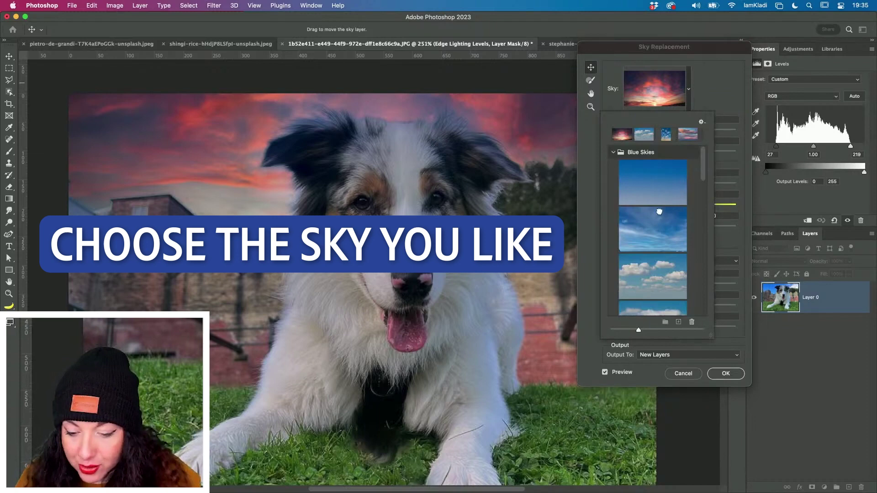
{"action": "left_click", "coordinate": [664, 244]}
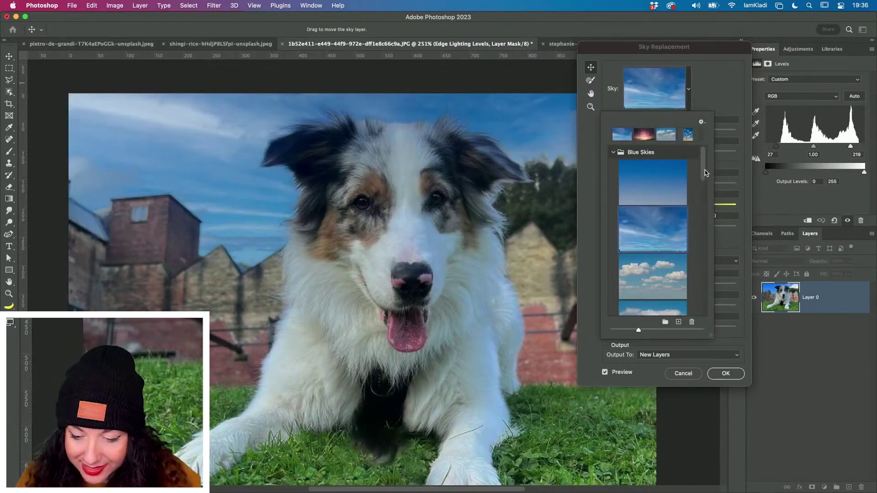
{"action": "scroll", "coordinate": [679, 248], "scroll_direction": "down", "scroll_amount": 10}
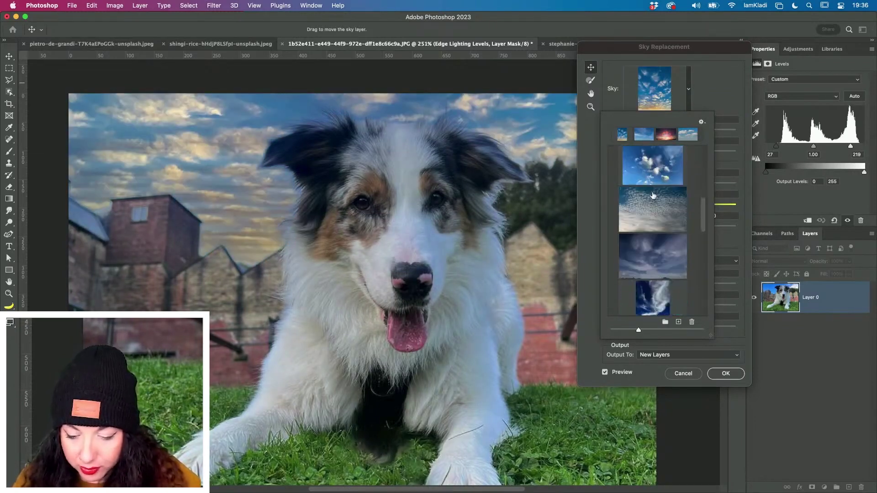
{"action": "left_click", "coordinate": [653, 190]}
{"action": "scroll", "coordinate": [644, 194], "scroll_direction": "down", "scroll_amount": 5}
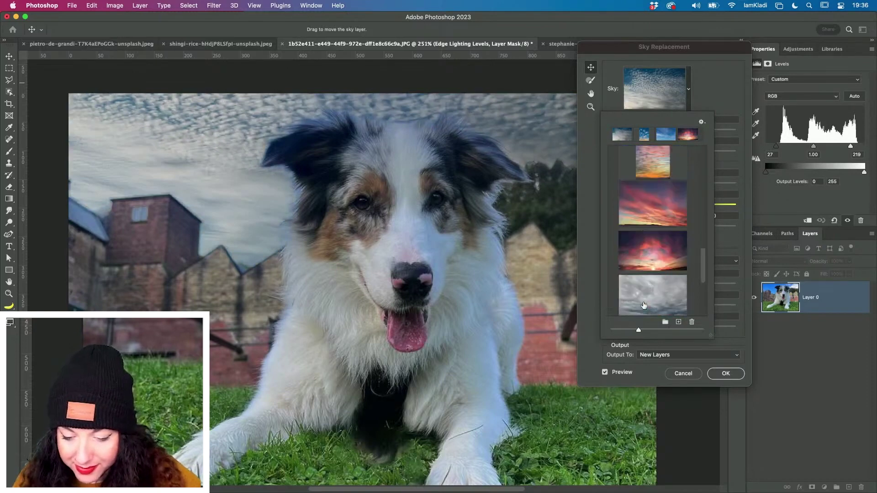
{"action": "left_click", "coordinate": [643, 193]}
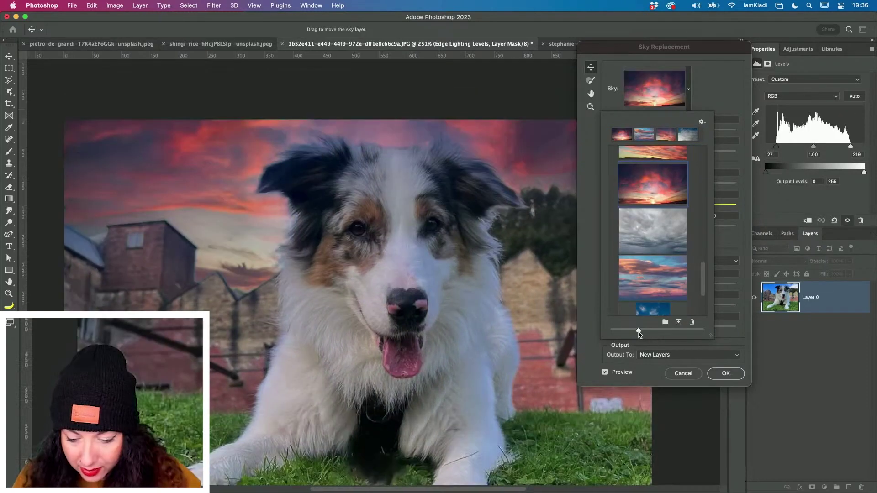
{"action": "mouse_move", "coordinate": [638, 333]}
{"action": "left_mouse_down"}
{"action": "mouse_move", "coordinate": [679, 333]}
{"action": "mouse_move", "coordinate": [622, 333]}
{"action": "left_mouse_up"}
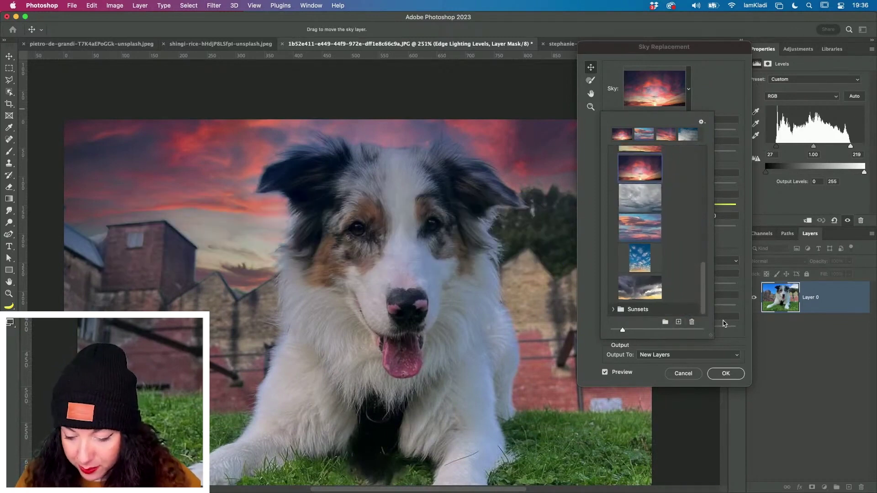
Set the sky's Shift Edge to 16, Fade Edge 61, Scale 106 and Color Adjustment 31.
{"action": "left_click", "coordinate": [722, 75]}
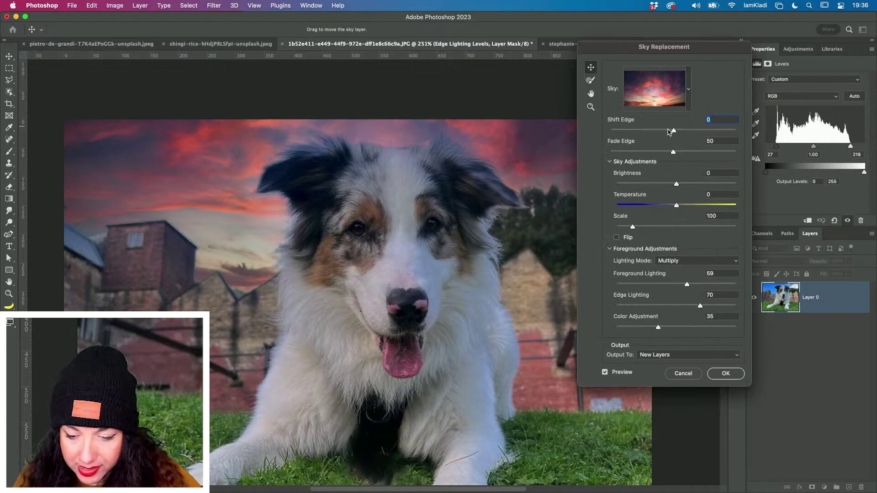
{"action": "left_click_drag", "start_coordinate": [673, 131], "coordinate": [688, 152]}
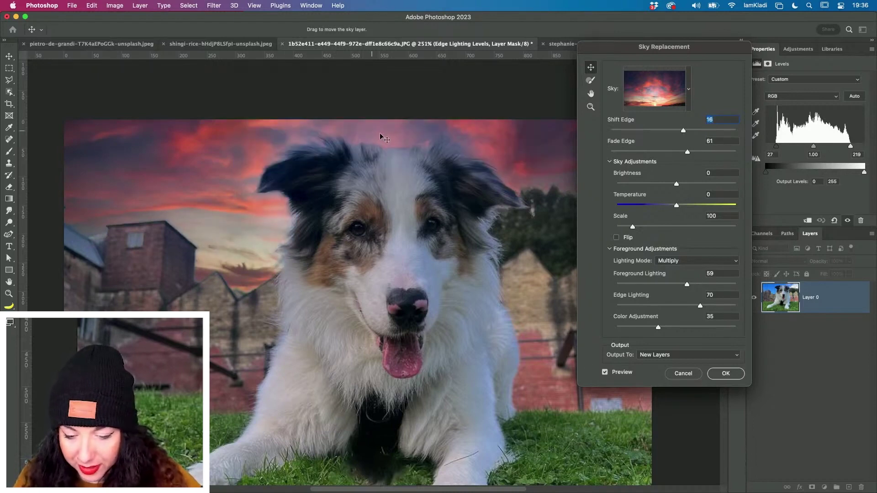
{"action": "mouse_move", "coordinate": [632, 226]}
{"action": "left_mouse_down"}
{"action": "mouse_move", "coordinate": [667, 224]}
{"action": "mouse_move", "coordinate": [636, 228]}
{"action": "left_mouse_up"}
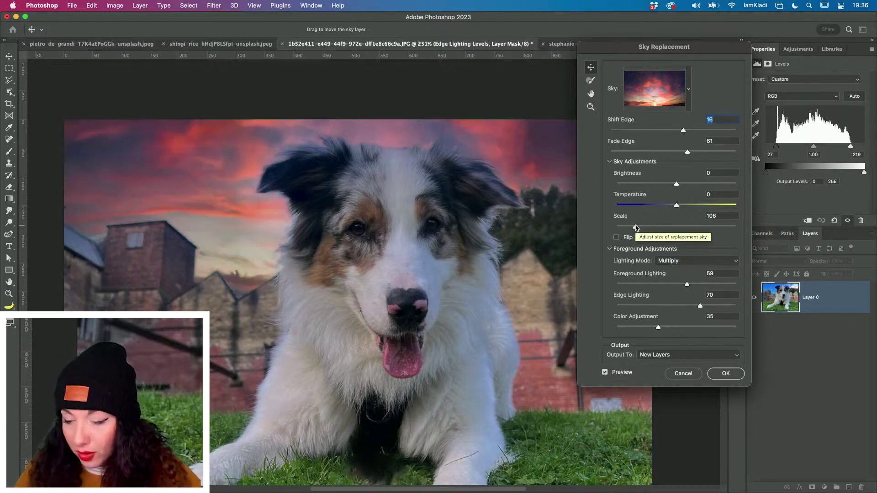
{"action": "left_click_drag", "start_coordinate": [658, 327], "coordinate": [653, 327]}
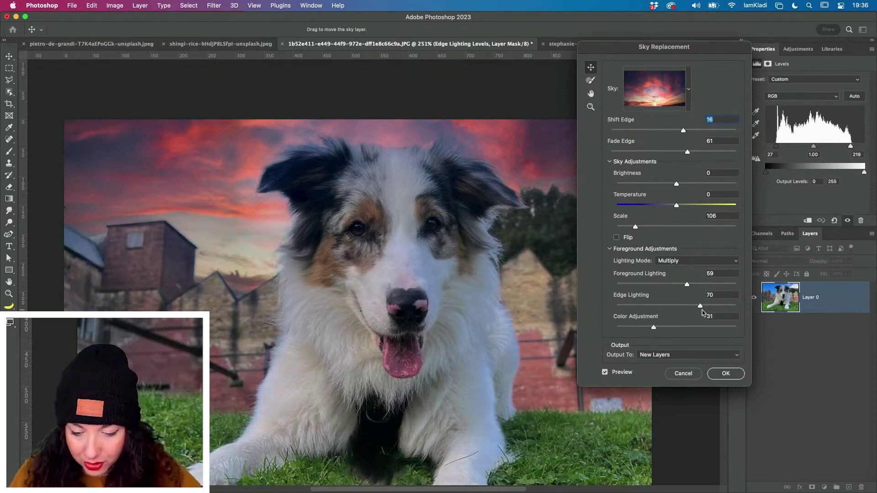
Set Foreground Lighting on the dog to 39 and sky Brightness to 34.
{"action": "left_click_drag", "start_coordinate": [686, 284], "coordinate": [728, 287]}
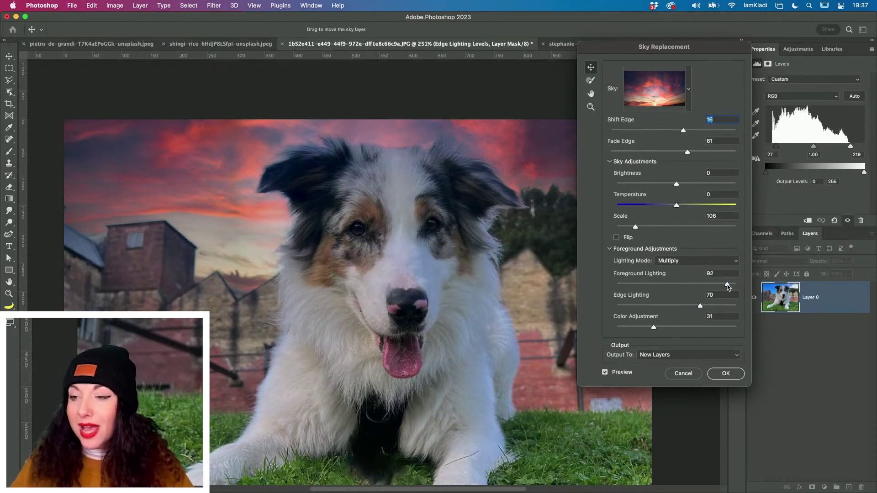
{"action": "left_click_drag", "start_coordinate": [728, 287], "coordinate": [663, 283]}
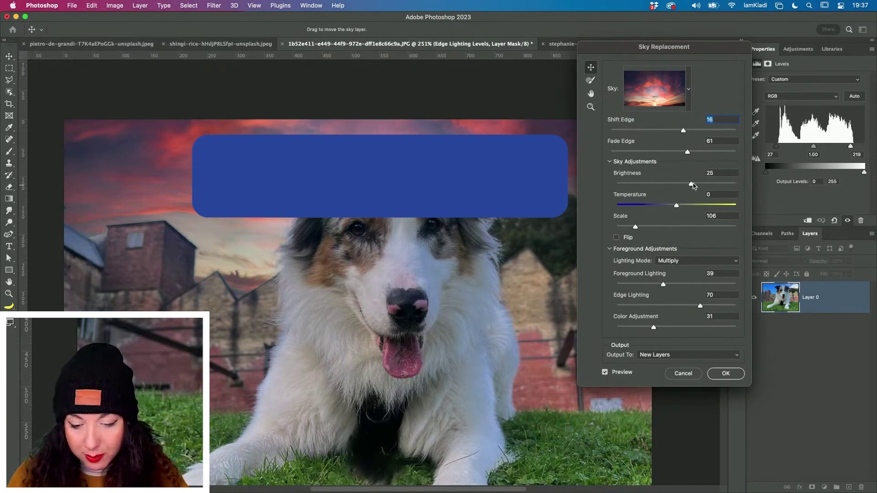
{"action": "left_click_drag", "start_coordinate": [676, 184], "coordinate": [697, 184]}
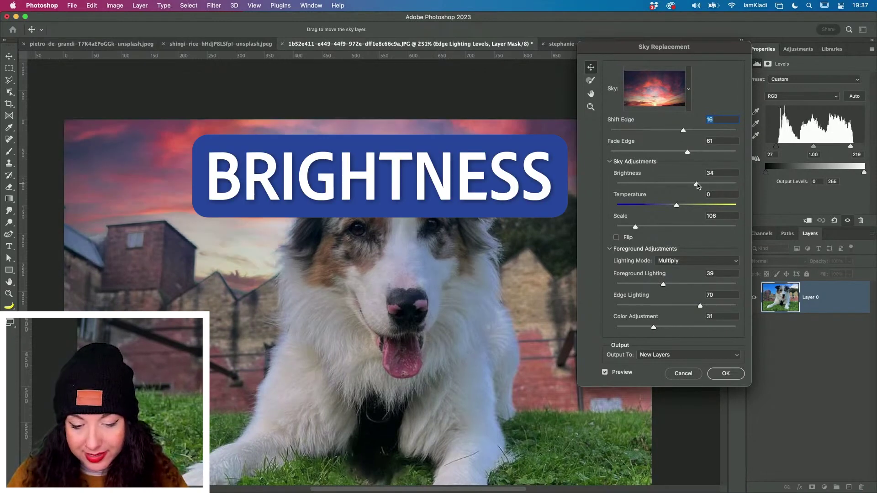
Set Output To to Duplicate Layer and toggle Preview to compare before and after.
{"action": "left_click", "coordinate": [738, 356]}
{"action": "left_click", "coordinate": [729, 363]}
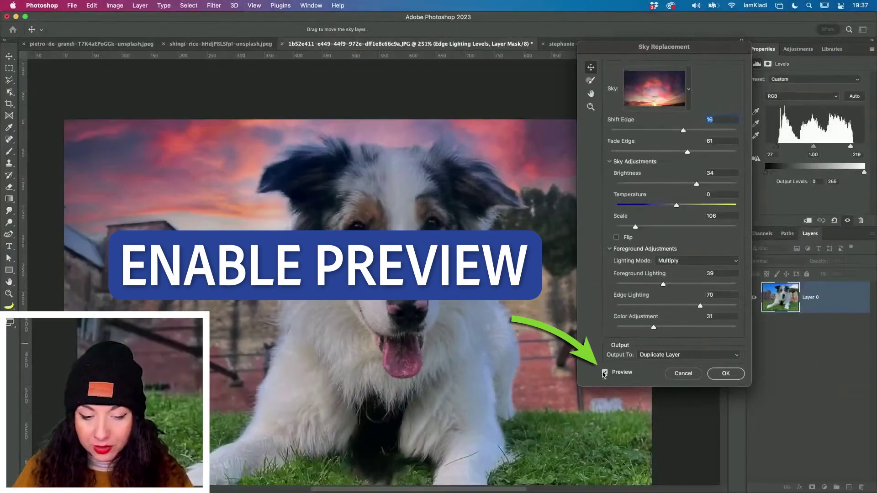
{"action": "left_click", "coordinate": [603, 373]}
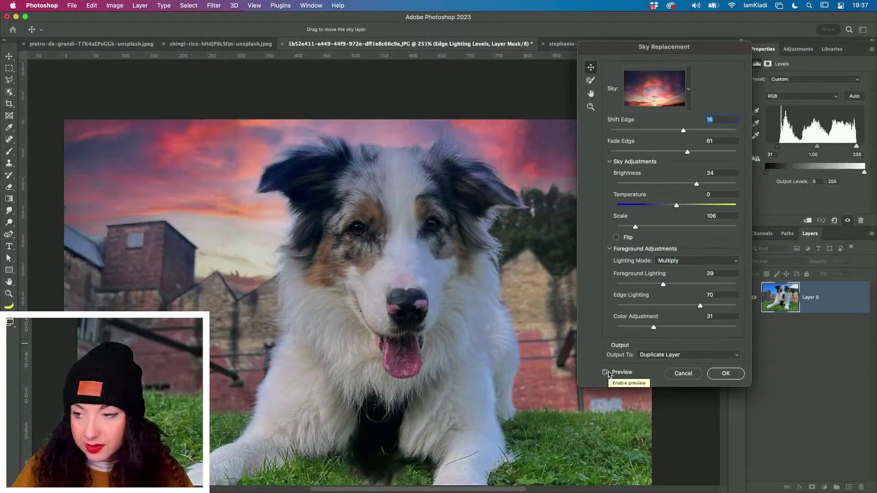